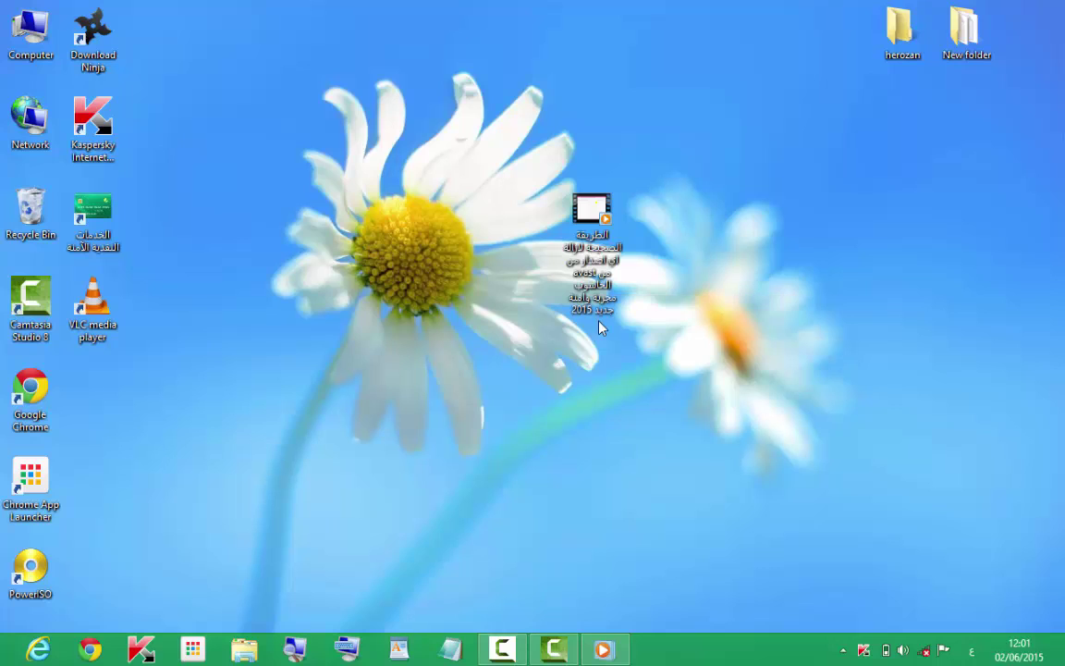
pyautogui.moveTo(673, 267); pyautogui.dragTo(611, 415)
pyautogui.moveTo(640, 168); pyautogui.dragTo(591, 362)
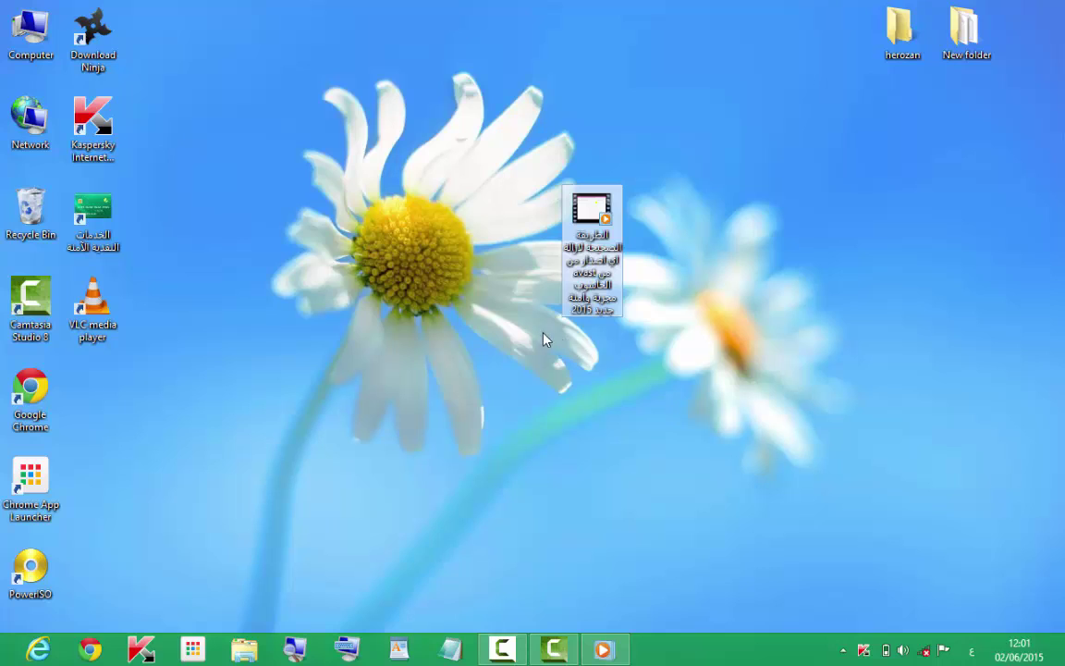
pyautogui.moveTo(545, 324); pyautogui.dragTo(700, 326)
pyautogui.click(653, 550)
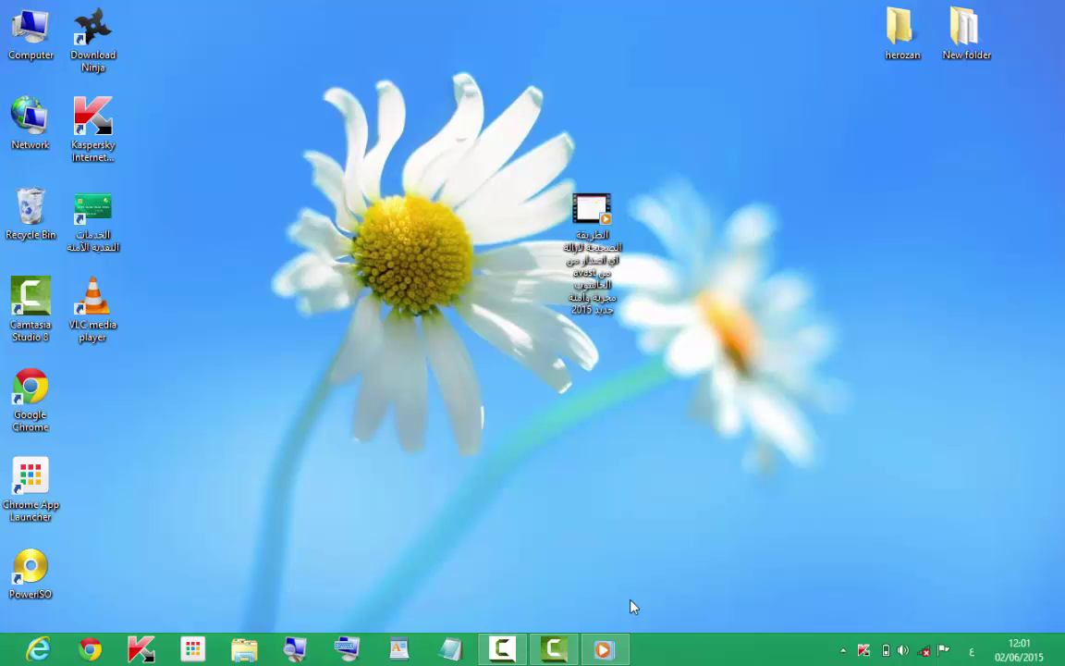
# Step: Bring up the media player with the Avast removal video and play it in full screen
pyautogui.click(616, 654)
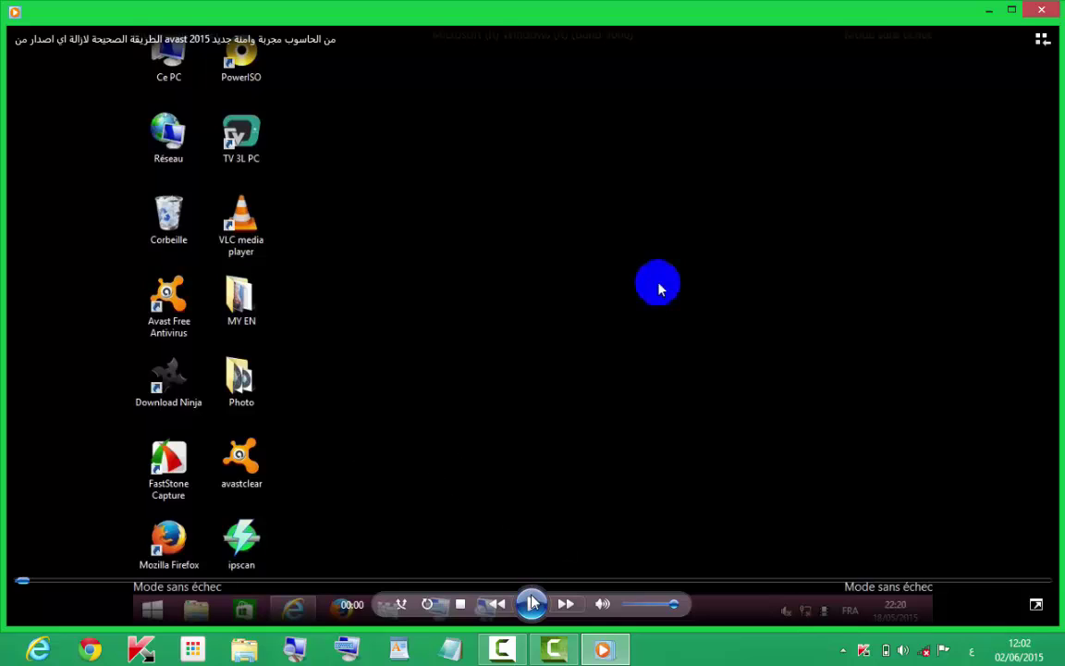
pyautogui.doubleClick(534, 483)
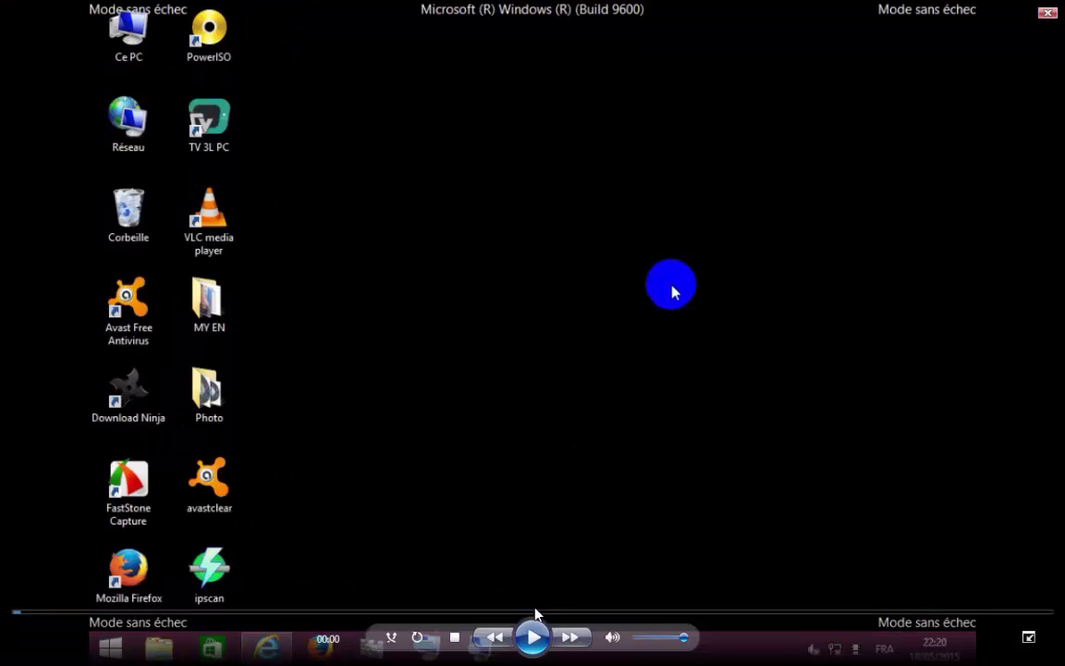
pyautogui.click(533, 637)
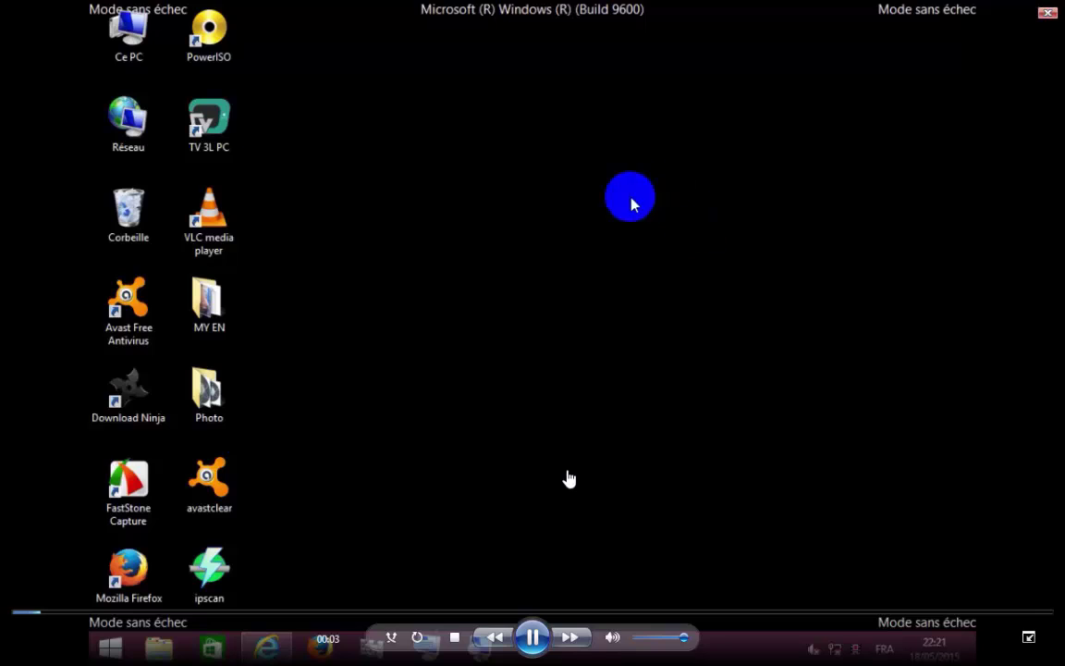
# Step: Watch the video up to the Run dialog with the msconfig command, pausing there before resuming playback
pyautogui.moveTo(774, 627)
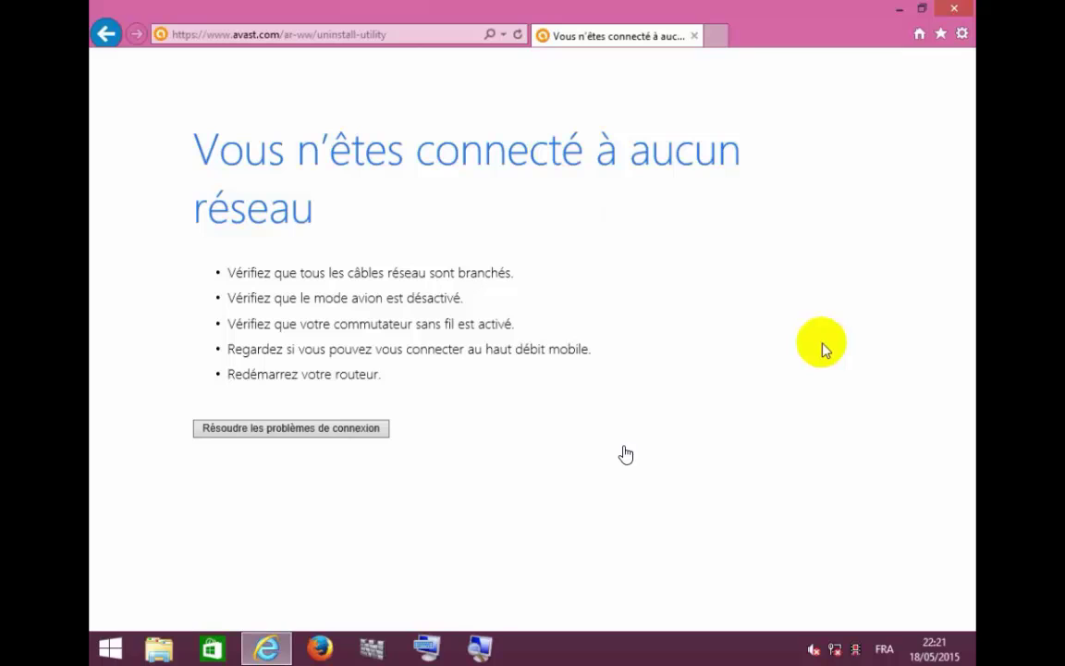
pyautogui.moveTo(552, 226)
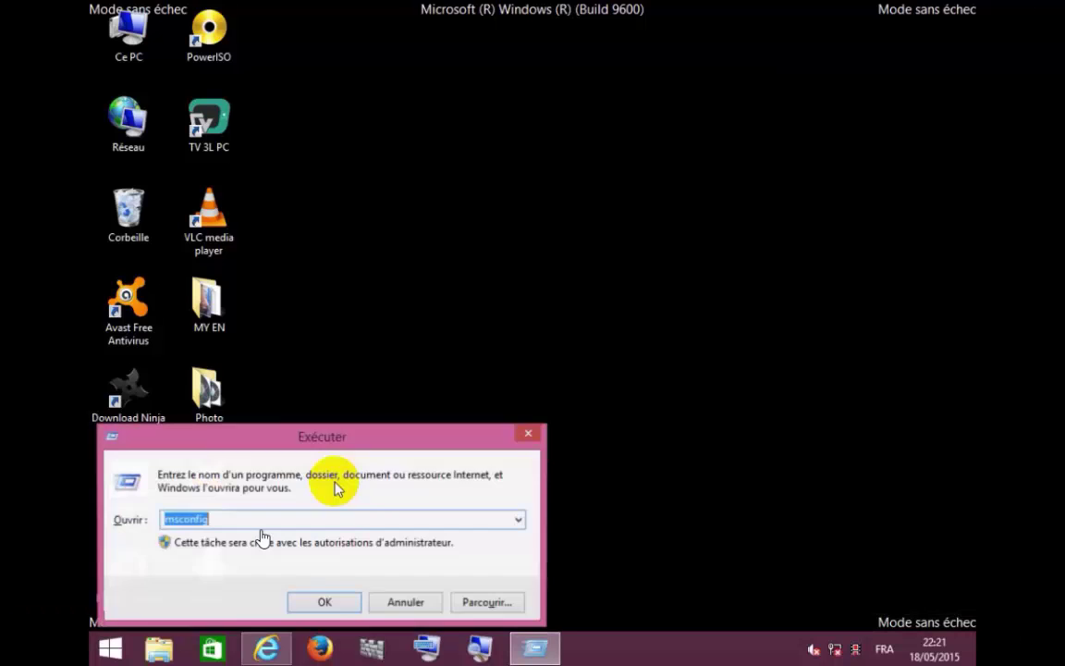
pyautogui.moveTo(494, 504)
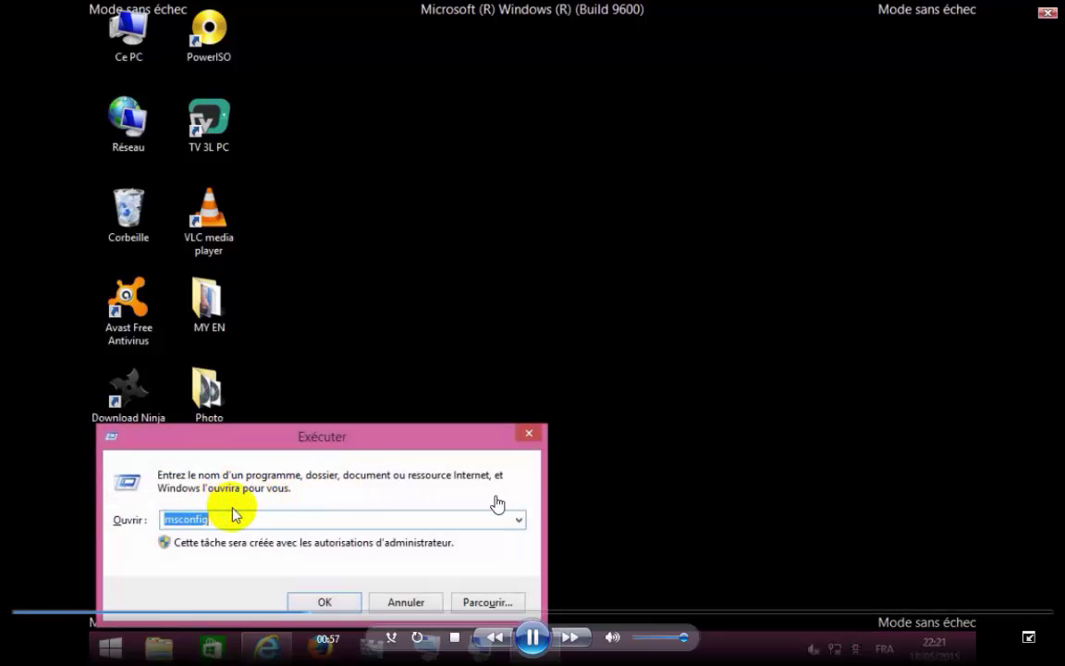
pyautogui.click(535, 647)
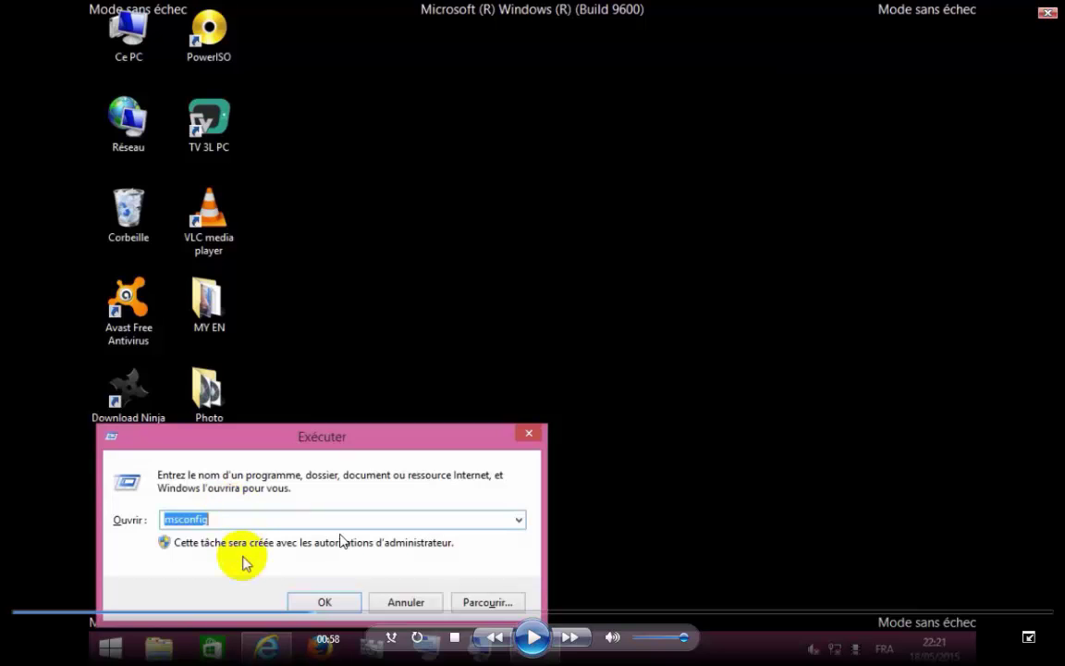
pyautogui.press('space')
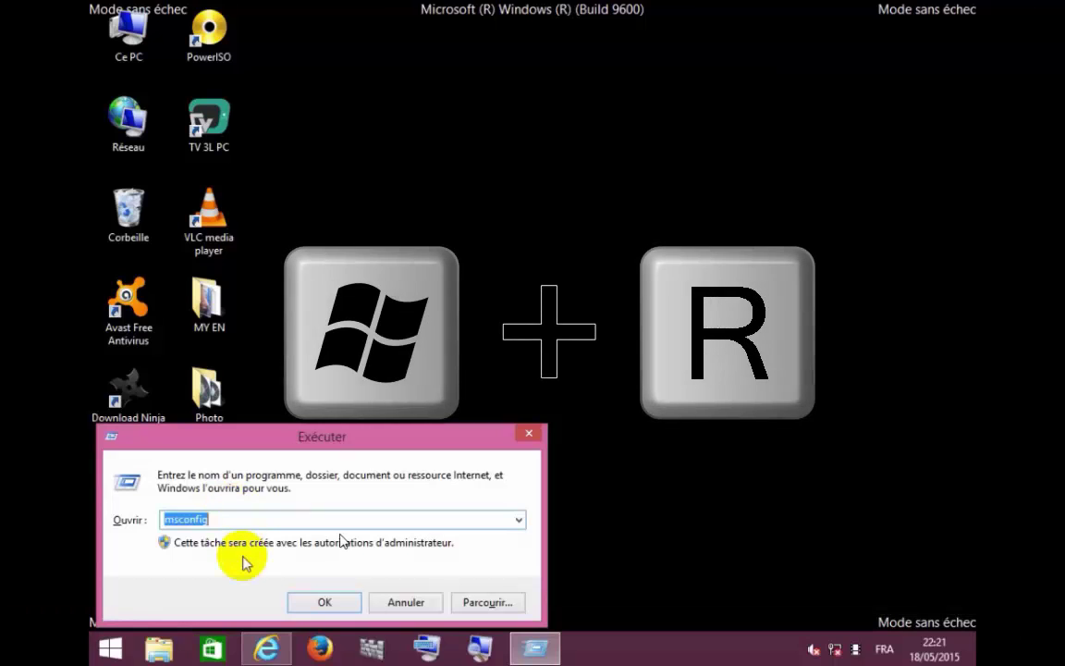
pyautogui.press('space')
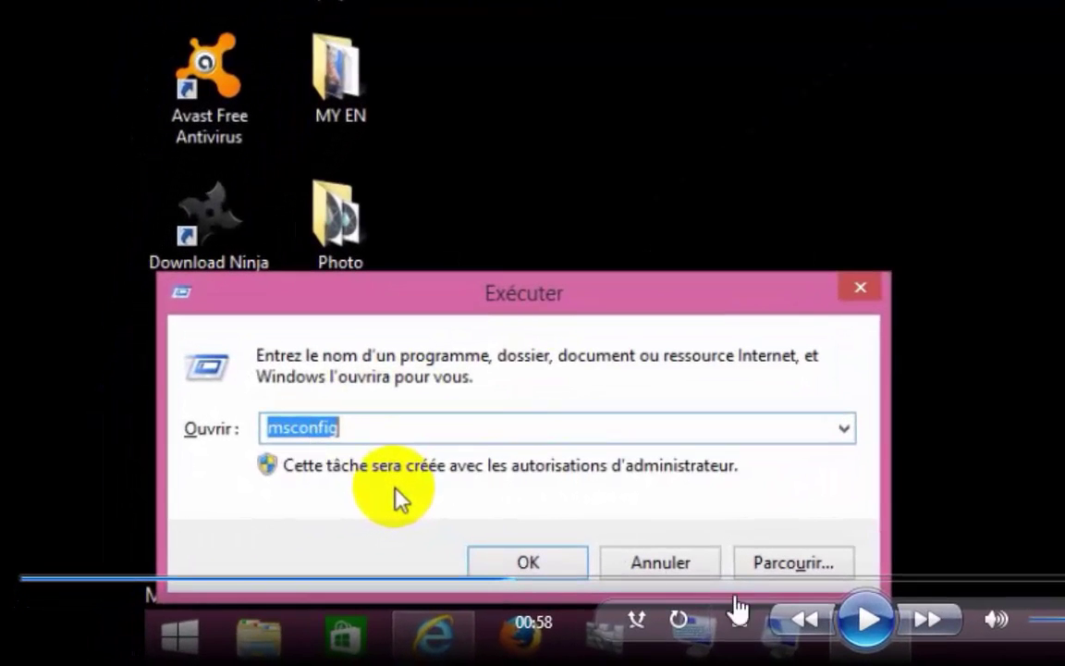
pyautogui.click(867, 621)
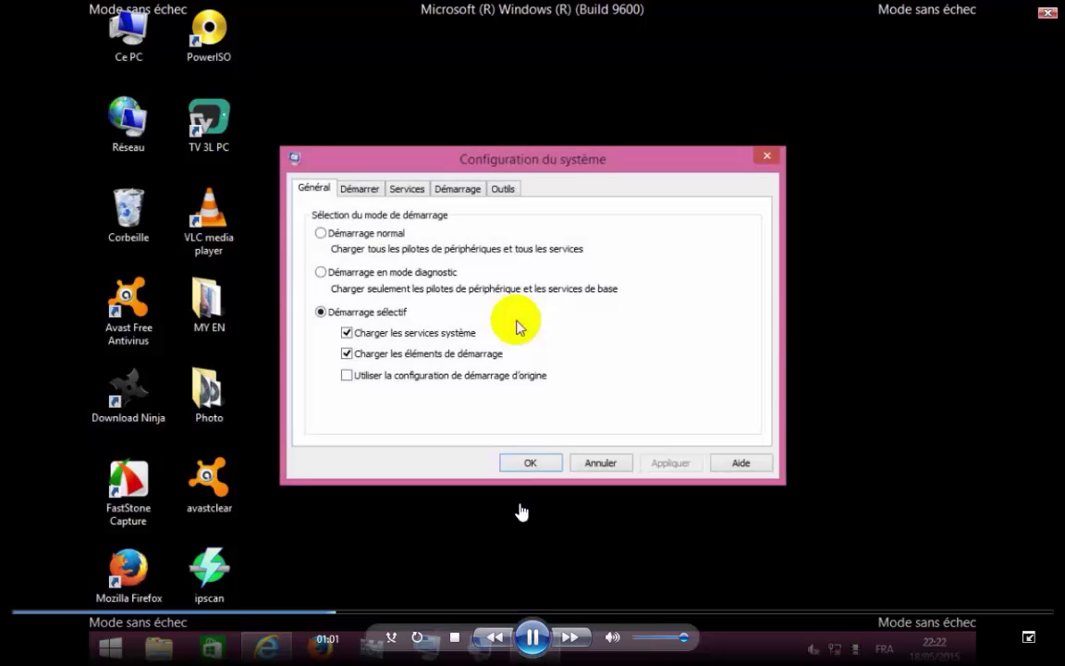
# Step: Pause the video on the General and Démarrer pages of System Configuration to examine the safe boot options, and resume playback
pyautogui.click(533, 637)
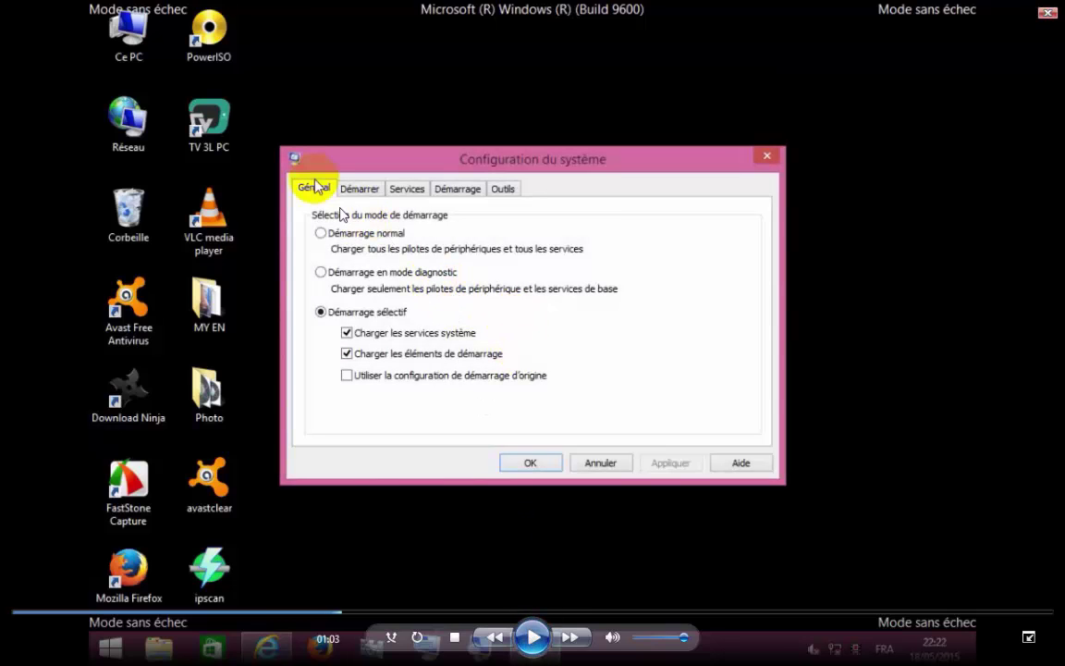
pyautogui.click(543, 652)
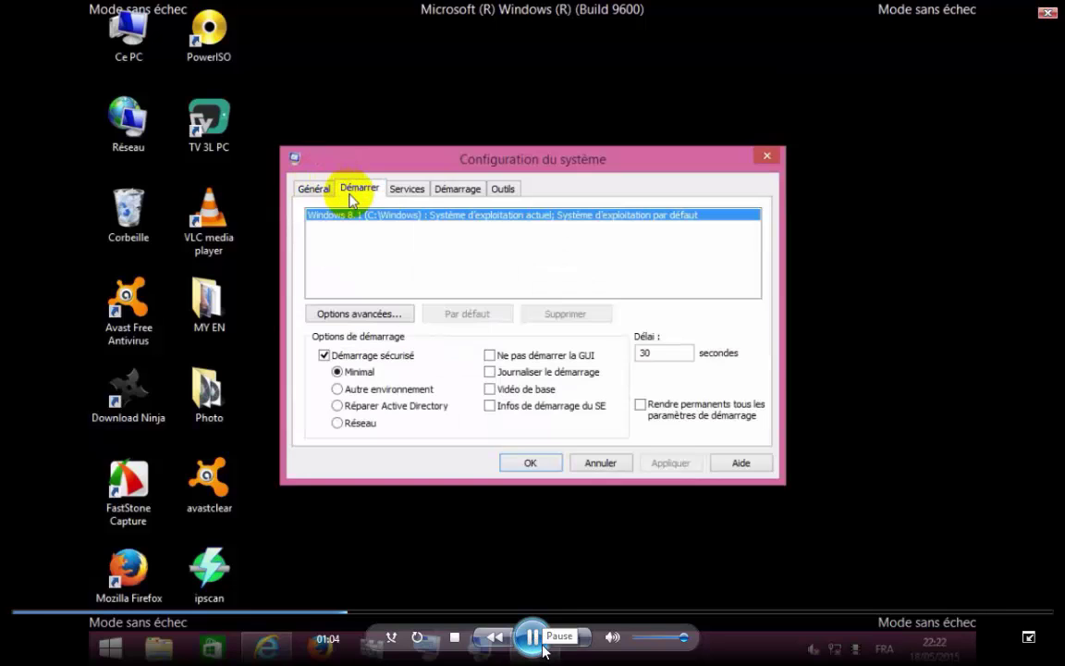
pyautogui.click(543, 652)
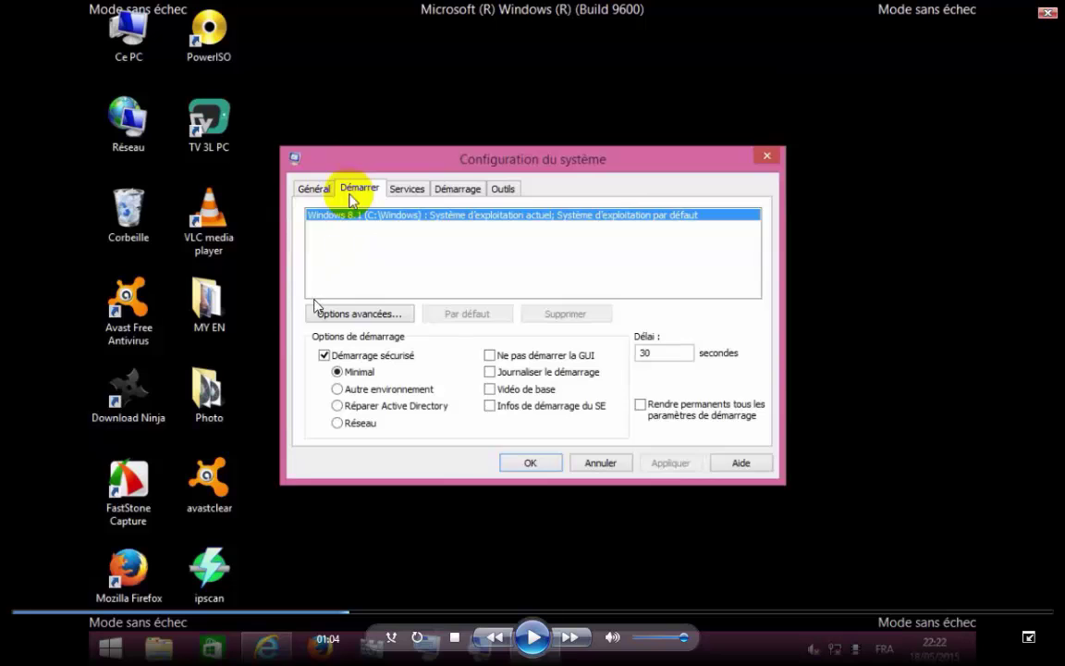
pyautogui.click(328, 363)
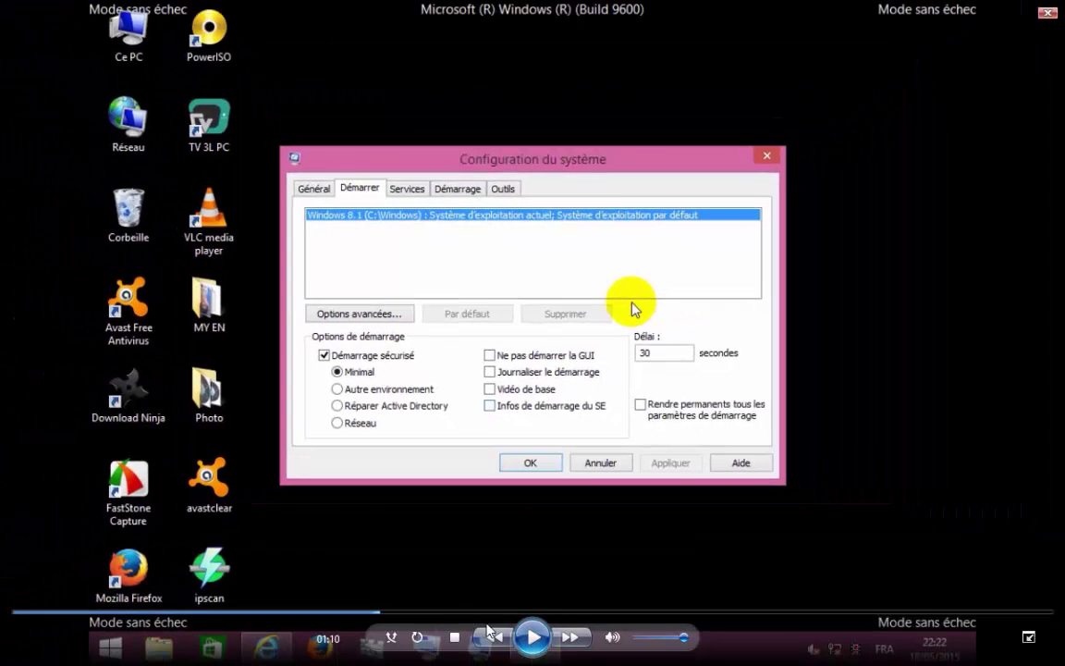
pyautogui.click(531, 638)
pyautogui.click(532, 638)
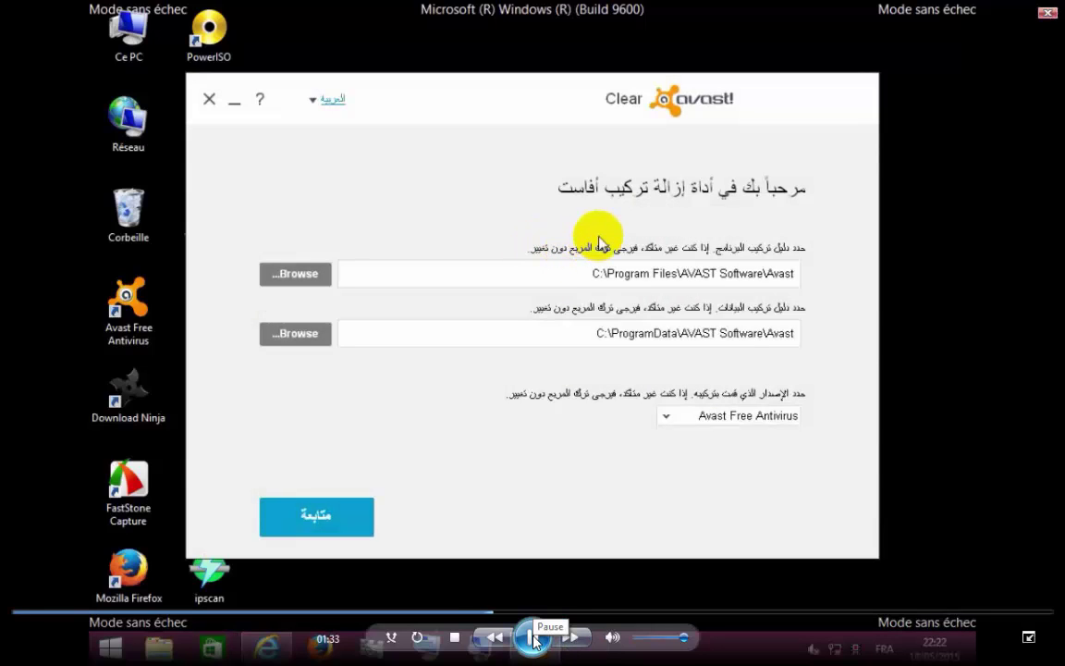
# Step: Pause the video at the Avast Clear welcome screen, check the screen recorder, and return the video to full screen
pyautogui.click(534, 638)
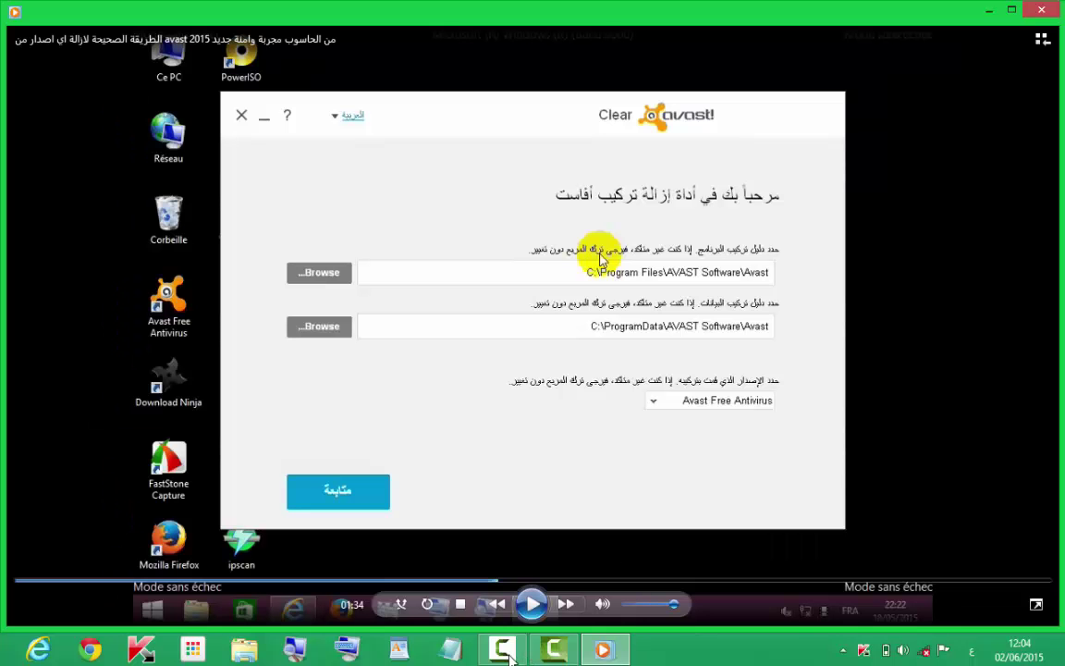
pyautogui.click(553, 649)
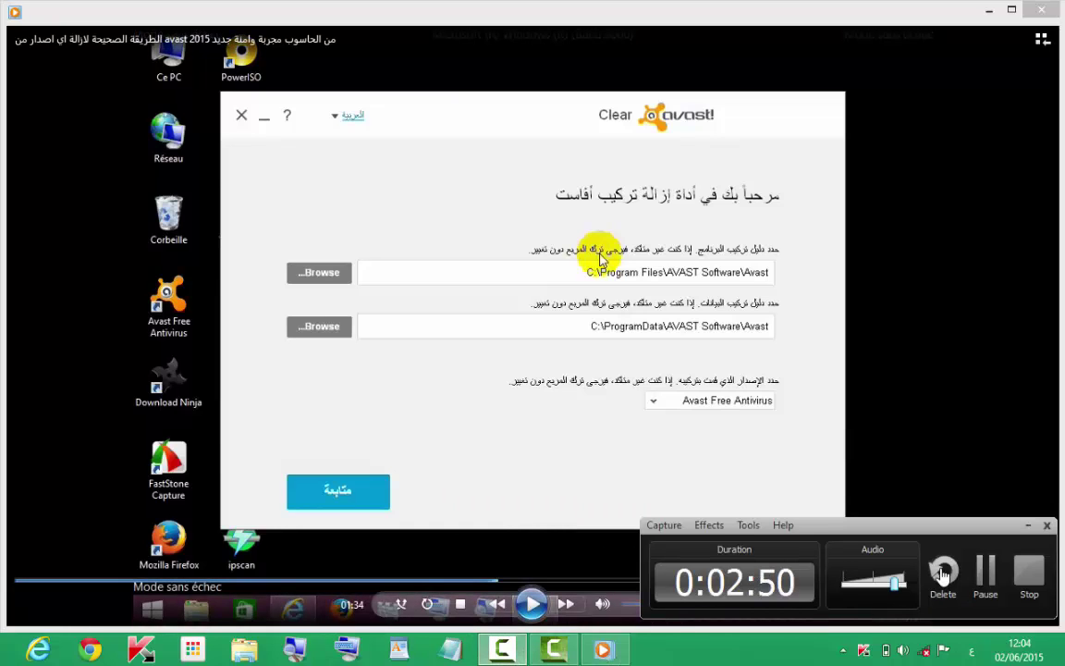
pyautogui.doubleClick(887, 510)
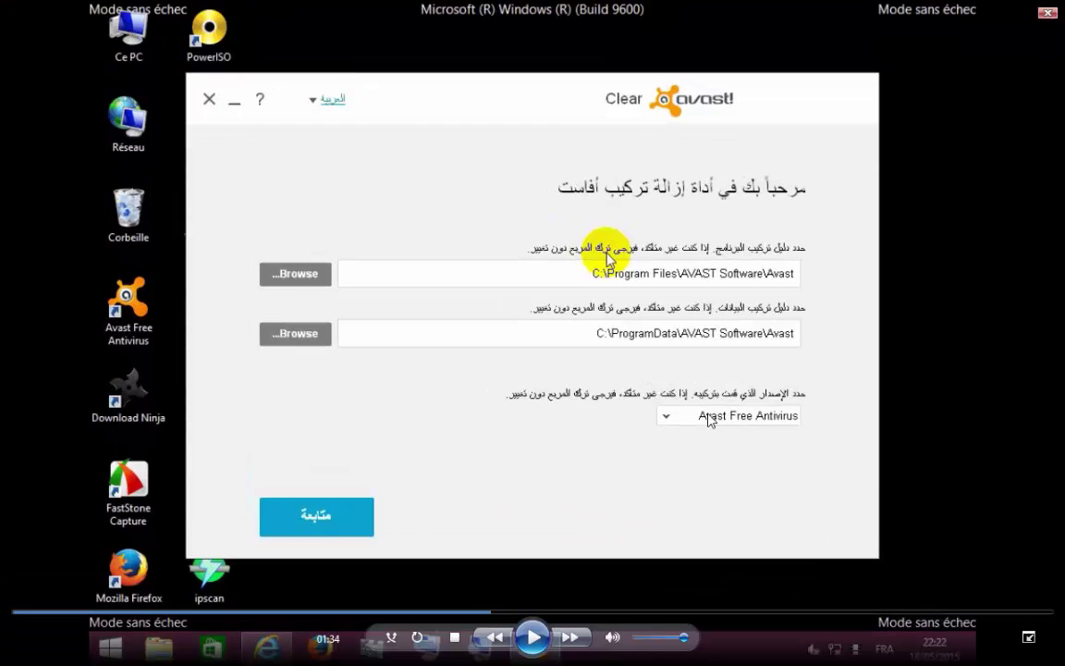
# Step: Resume the video and pause it to examine the Avast Clear installation folders and product edition, continuing playback from there
pyautogui.click(532, 641)
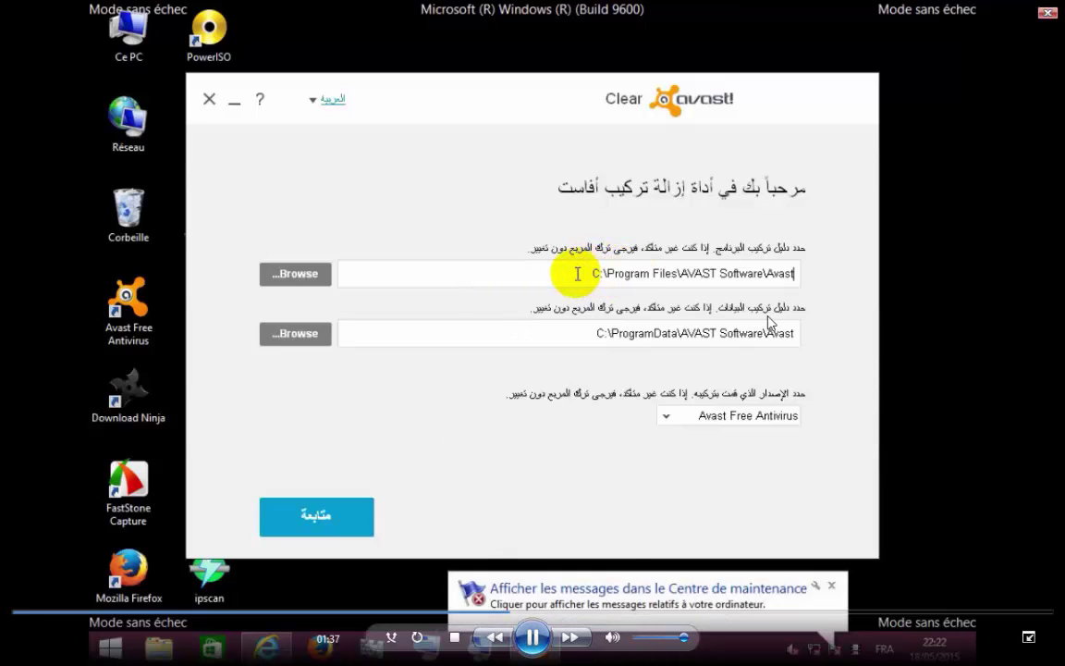
pyautogui.click(548, 637)
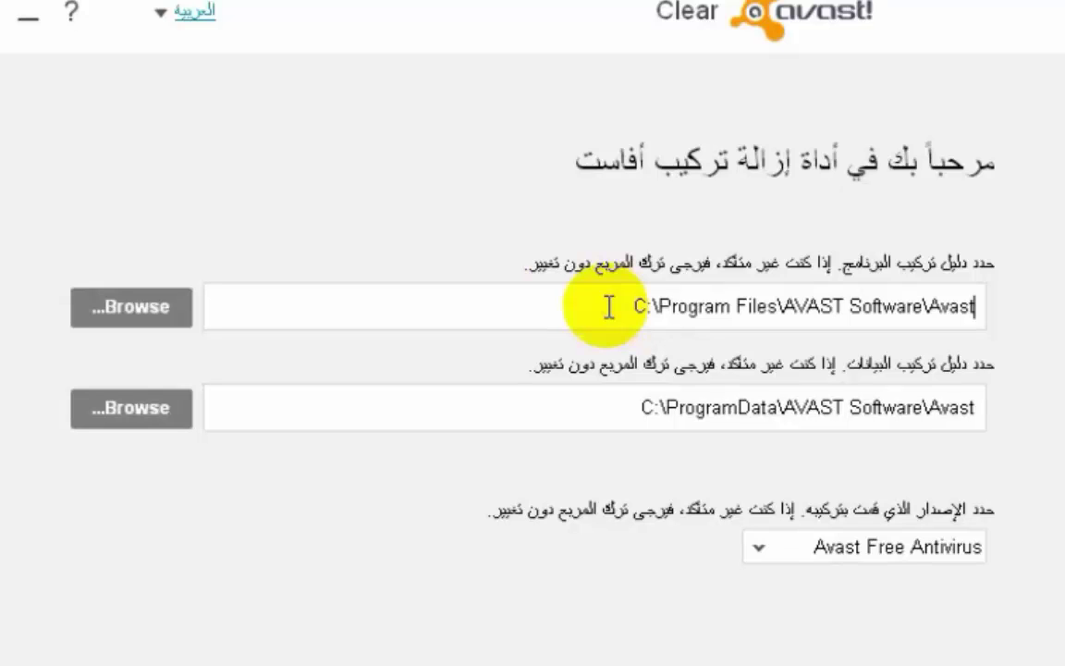
pyautogui.click(758, 546)
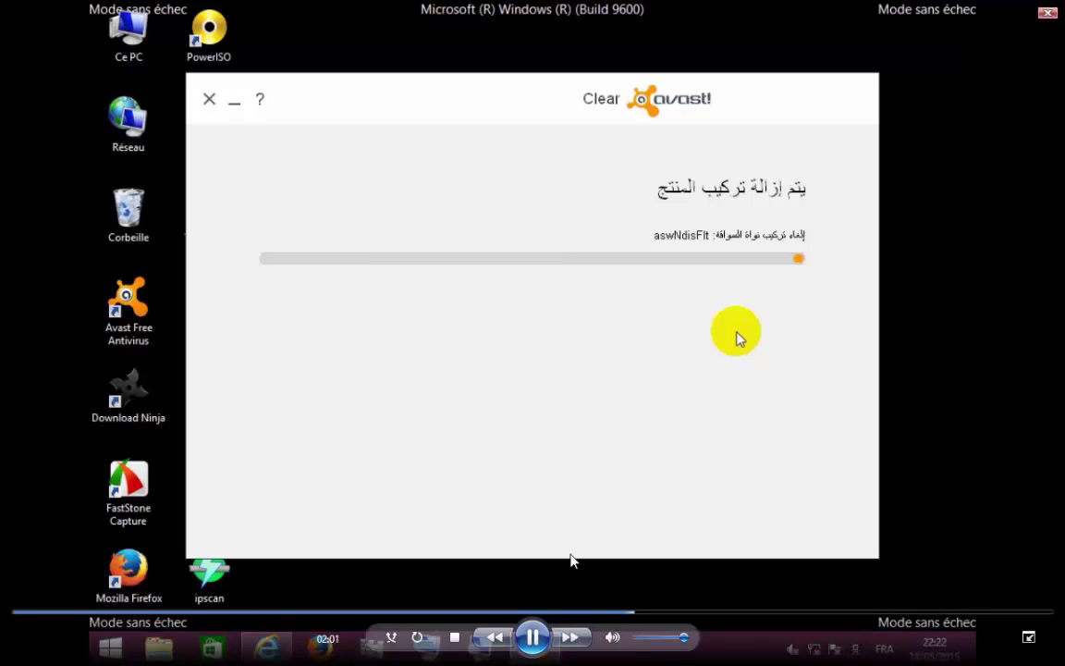
# Step: Take the video out of full screen, skip ahead to the final restart screen of Avast Clear, and minimize the player
pyautogui.doubleClick(578, 497)
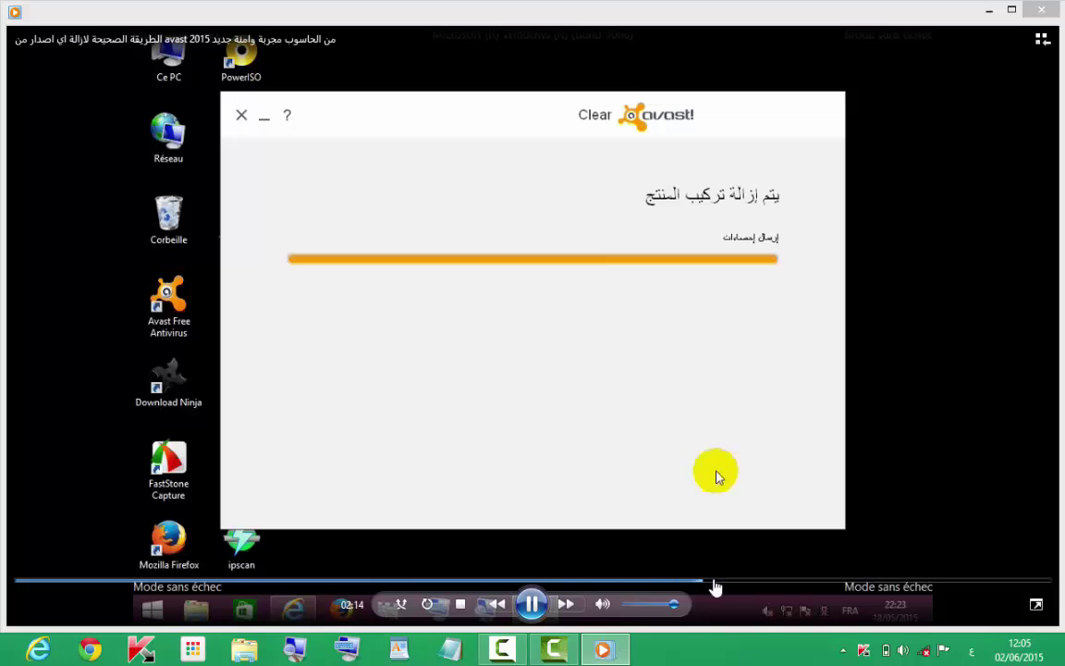
pyautogui.click(718, 582)
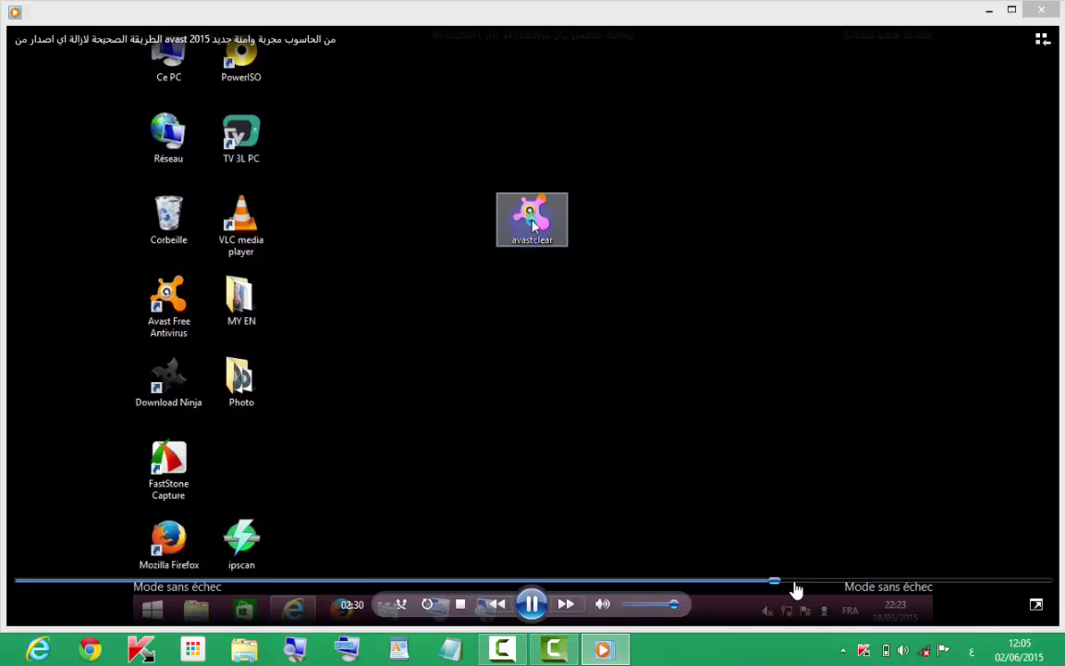
pyautogui.click(795, 588)
pyautogui.click(821, 584)
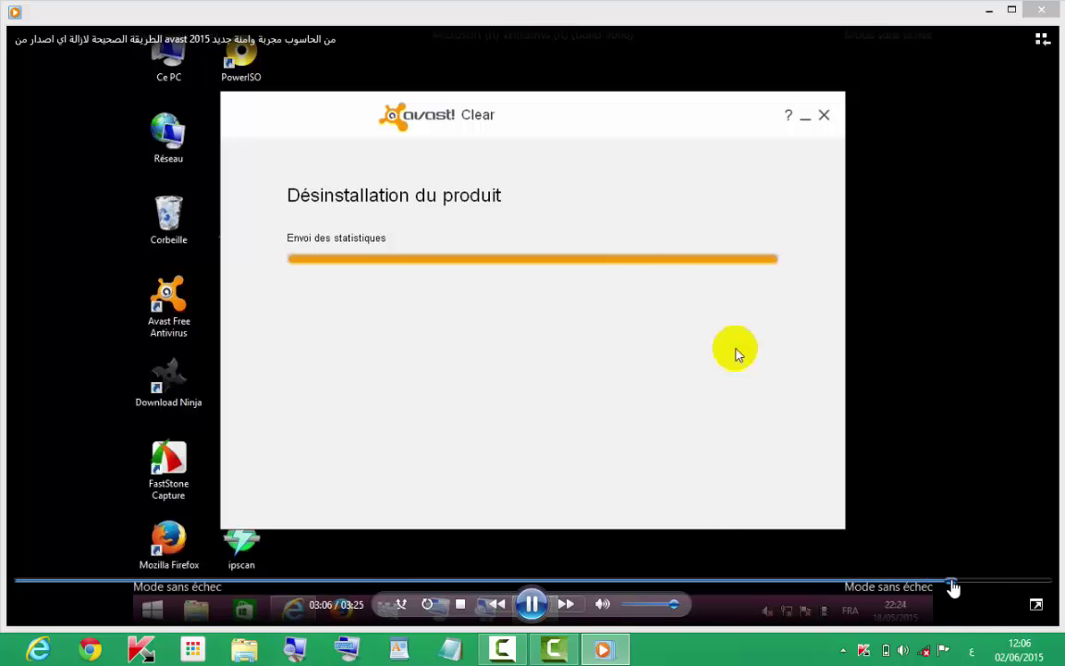
pyautogui.click(951, 584)
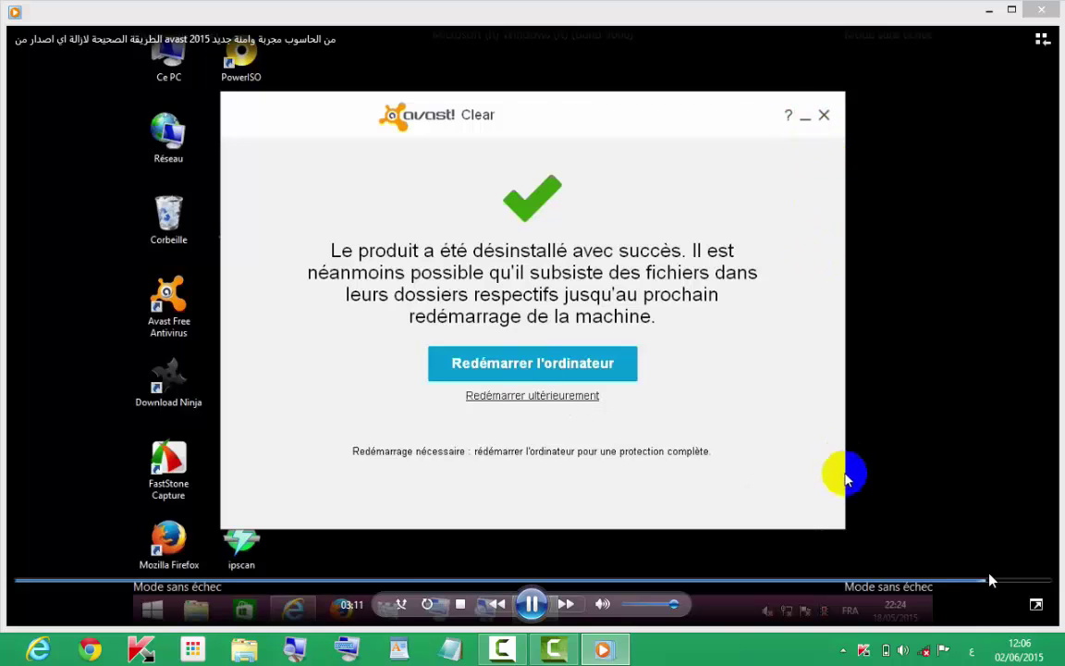
pyautogui.moveTo(989, 579); pyautogui.dragTo(1022, 584)
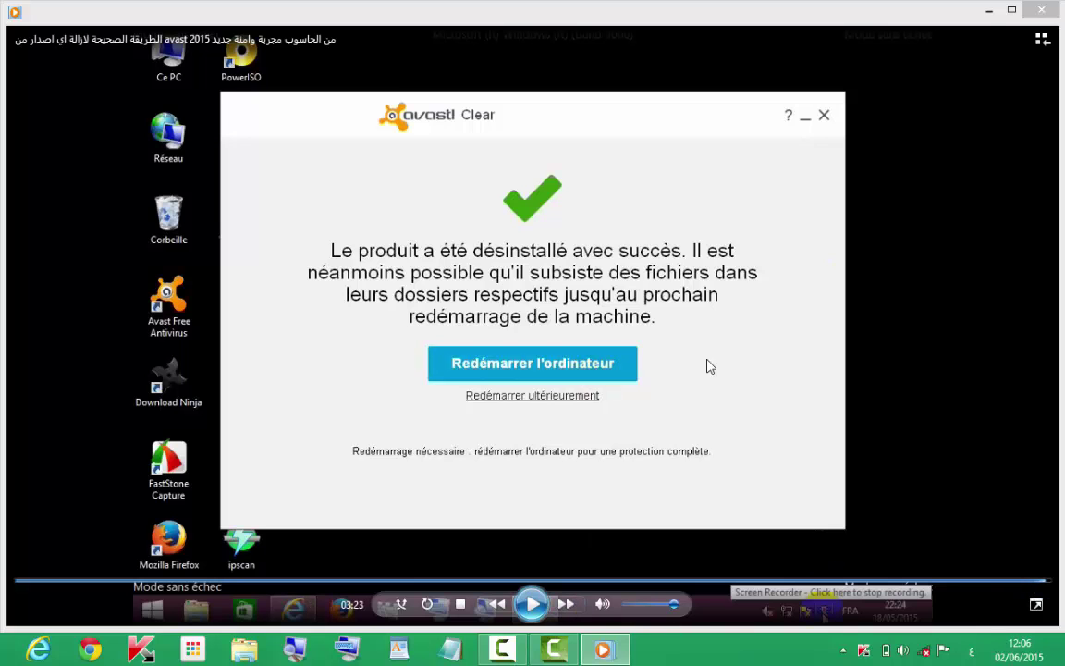
pyautogui.click(988, 11)
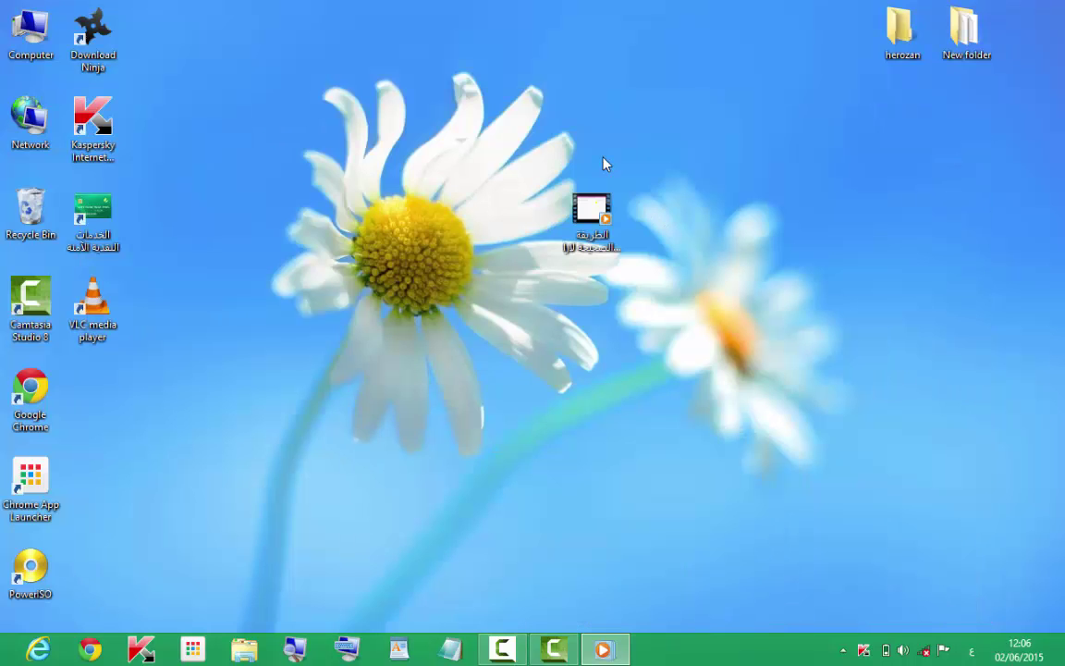
pyautogui.click(592, 213)
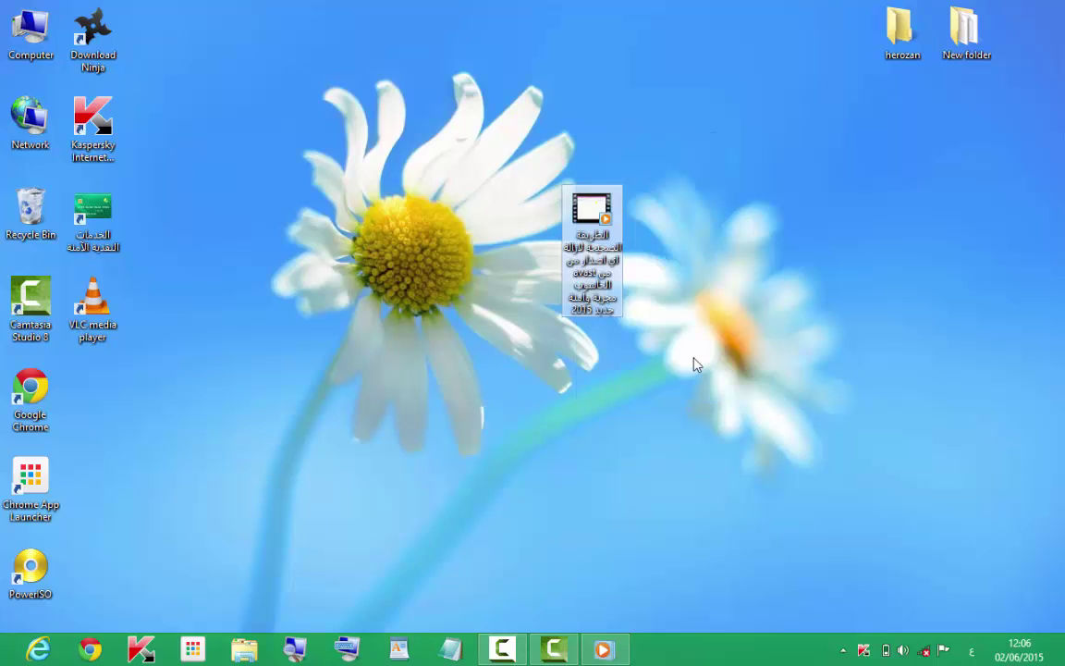
pyautogui.moveTo(475, 392); pyautogui.dragTo(544, 442)
pyautogui.moveTo(678, 370); pyautogui.dragTo(535, 181)
pyautogui.moveTo(476, 135); pyautogui.dragTo(698, 344)
# Step: Refresh the Windows desktop twice
pyautogui.rightClick(397, 276)
pyautogui.click(428, 314)
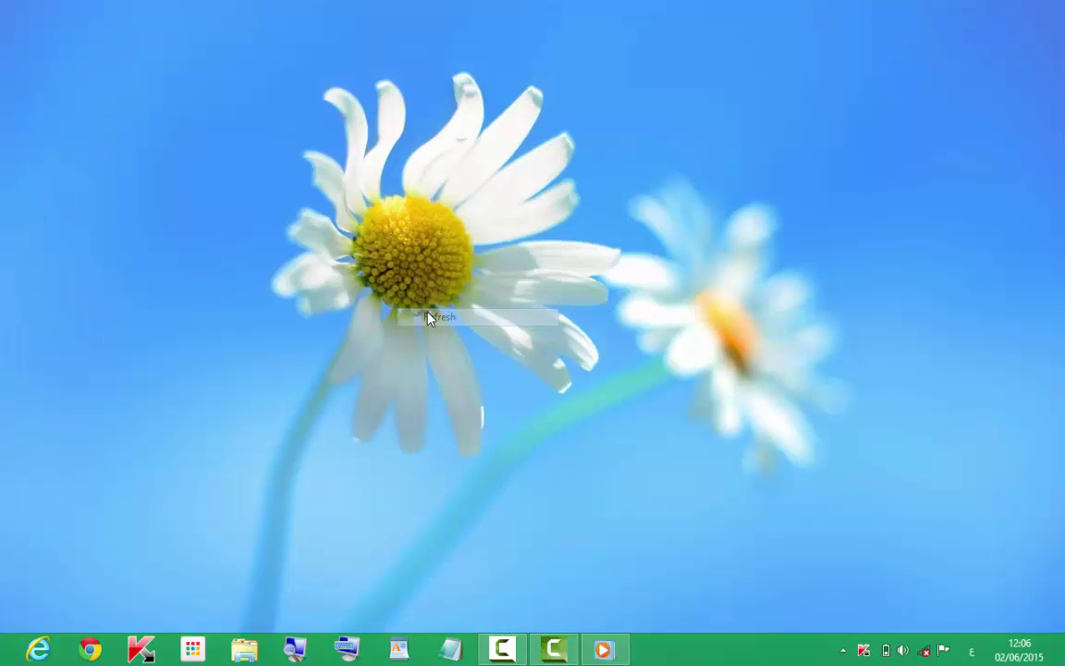
pyautogui.rightClick(426, 311)
pyautogui.click(464, 360)
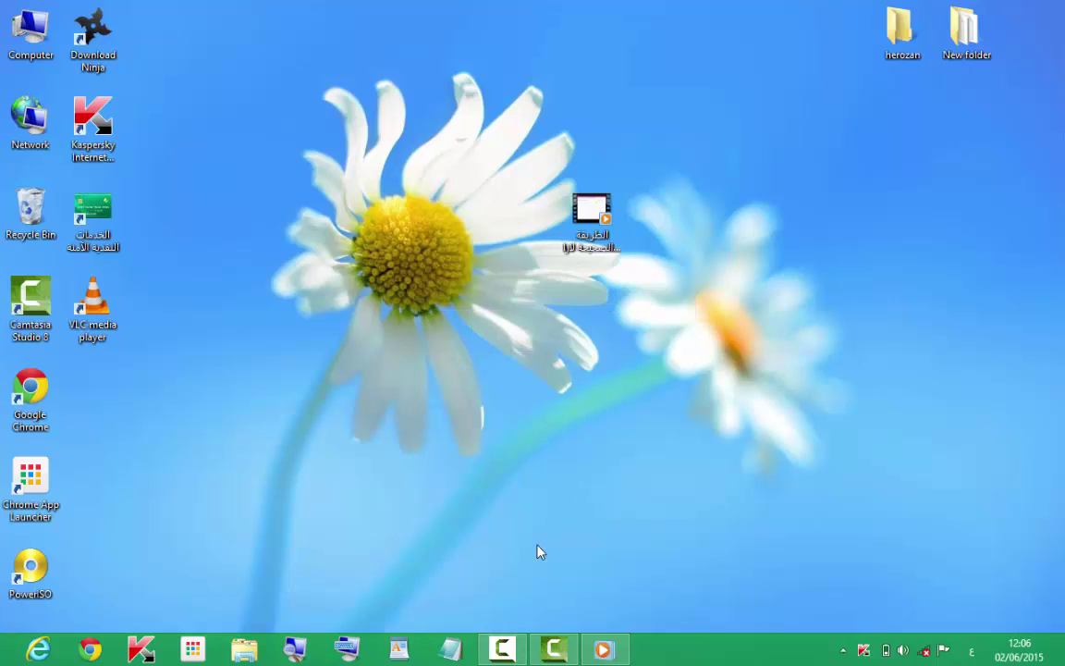